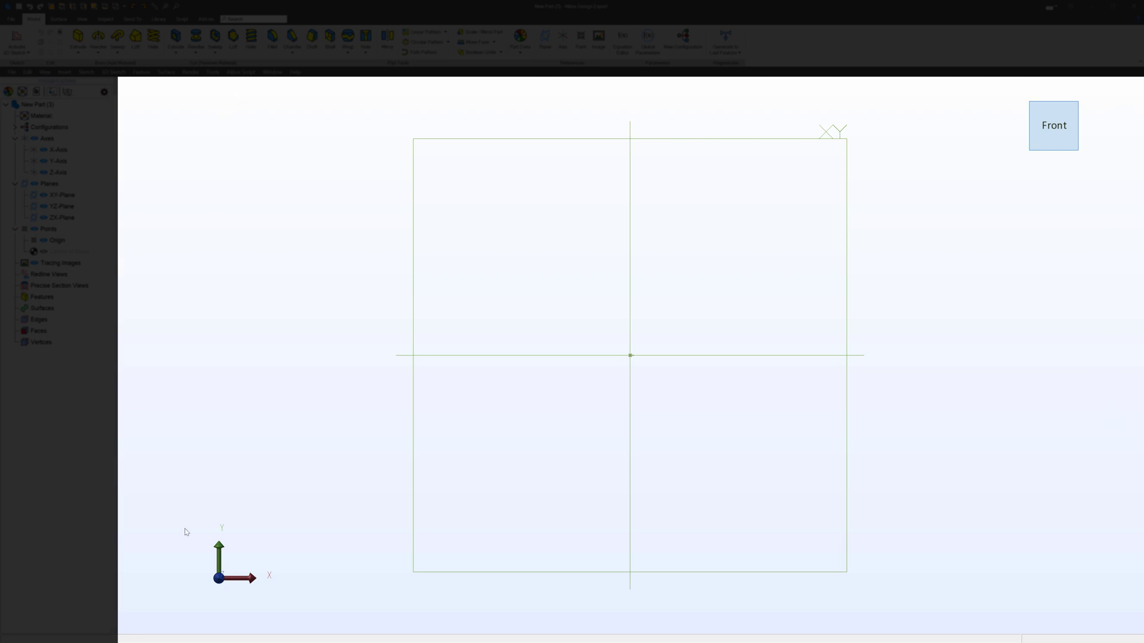
- Switch the empty New Part (3) from the Front view to an isometric view
key(Home)
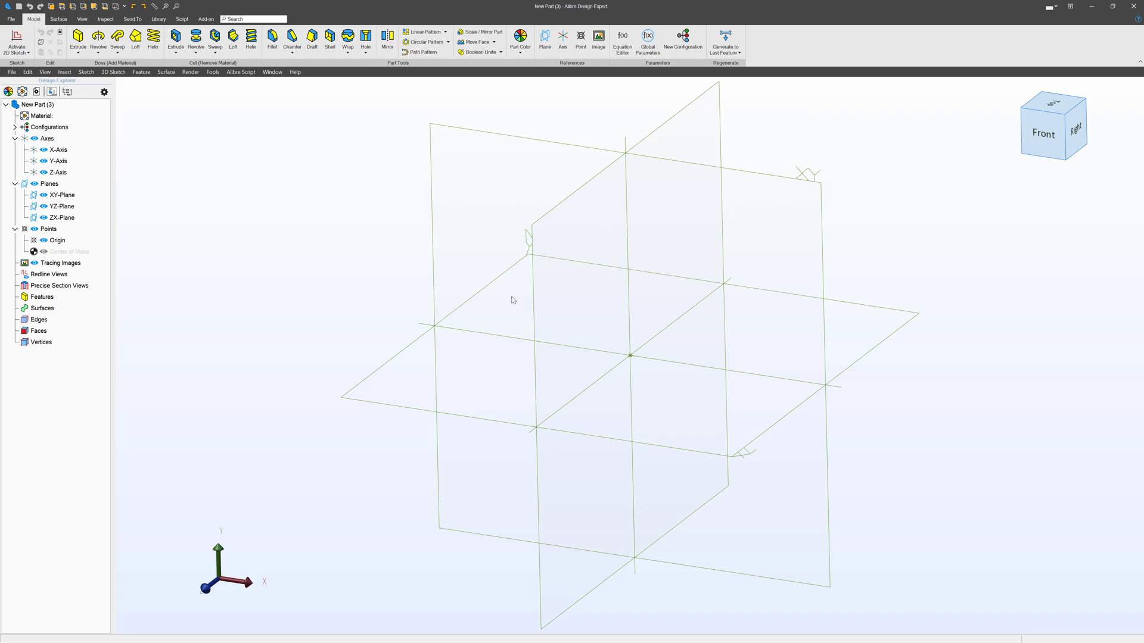
- Highlight the X, Y and Z axes in turn, then select X and Y together to read 90°
click(54, 151)
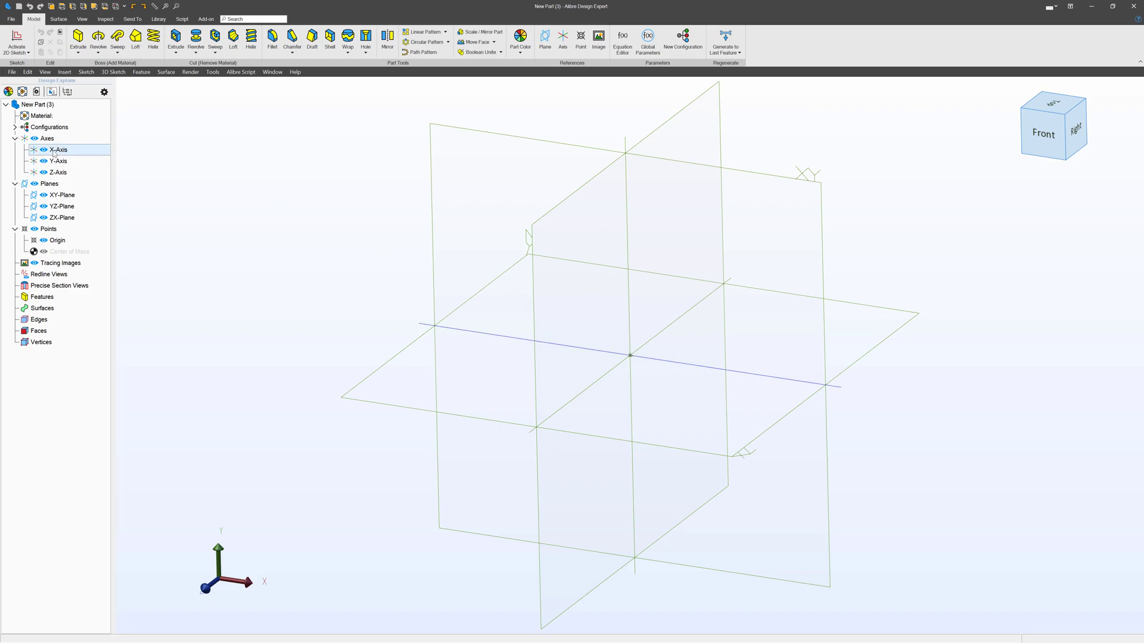
click(54, 161)
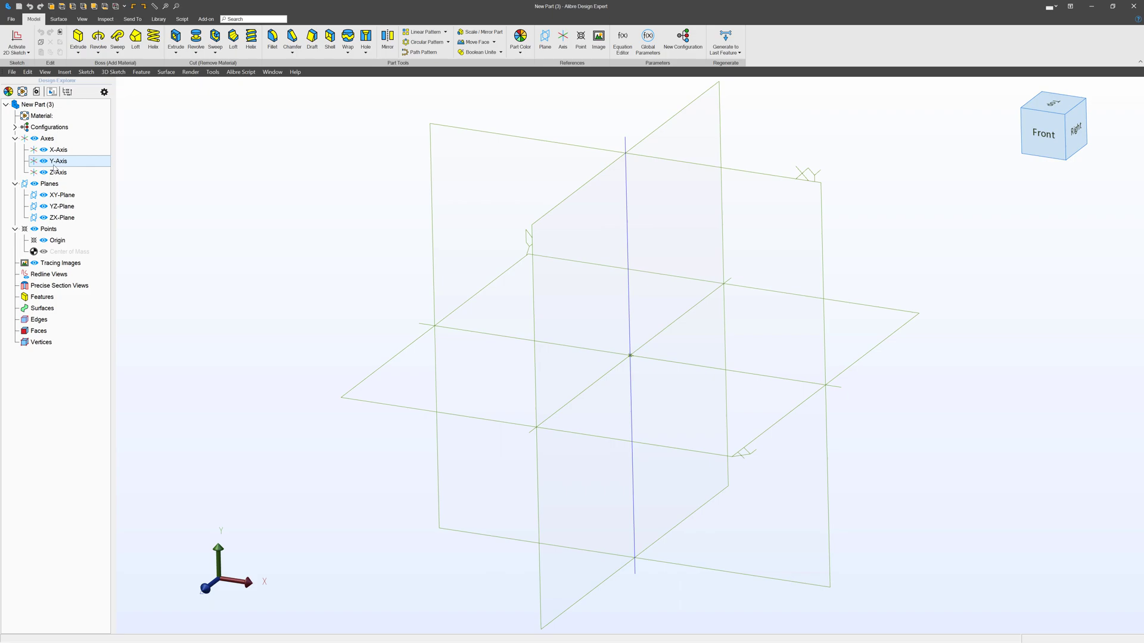
click(55, 171)
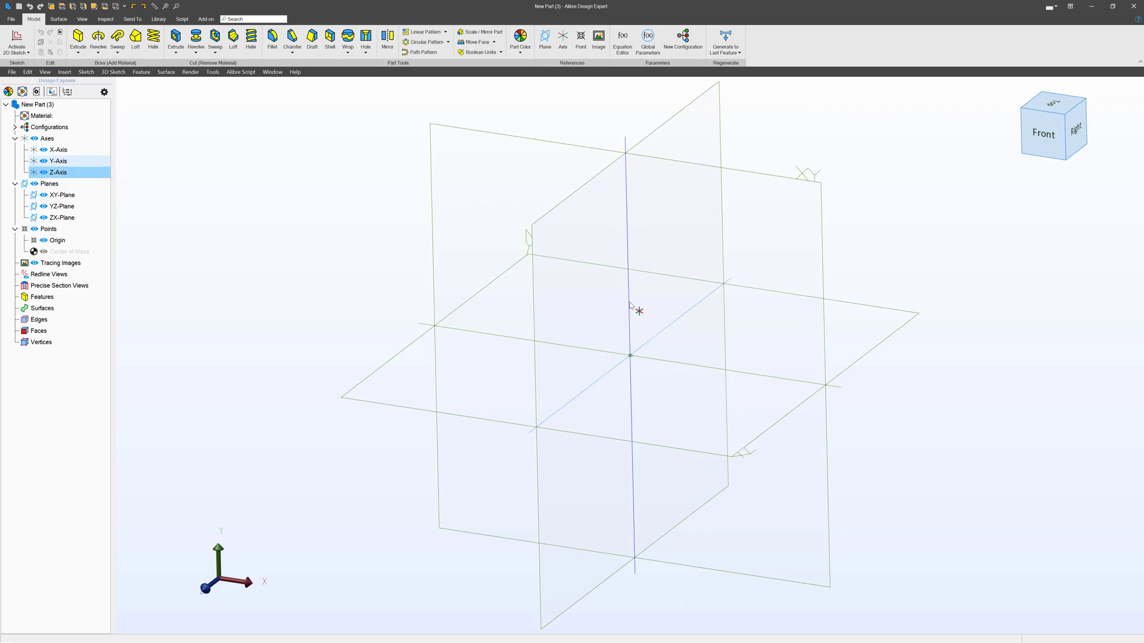
click(663, 341)
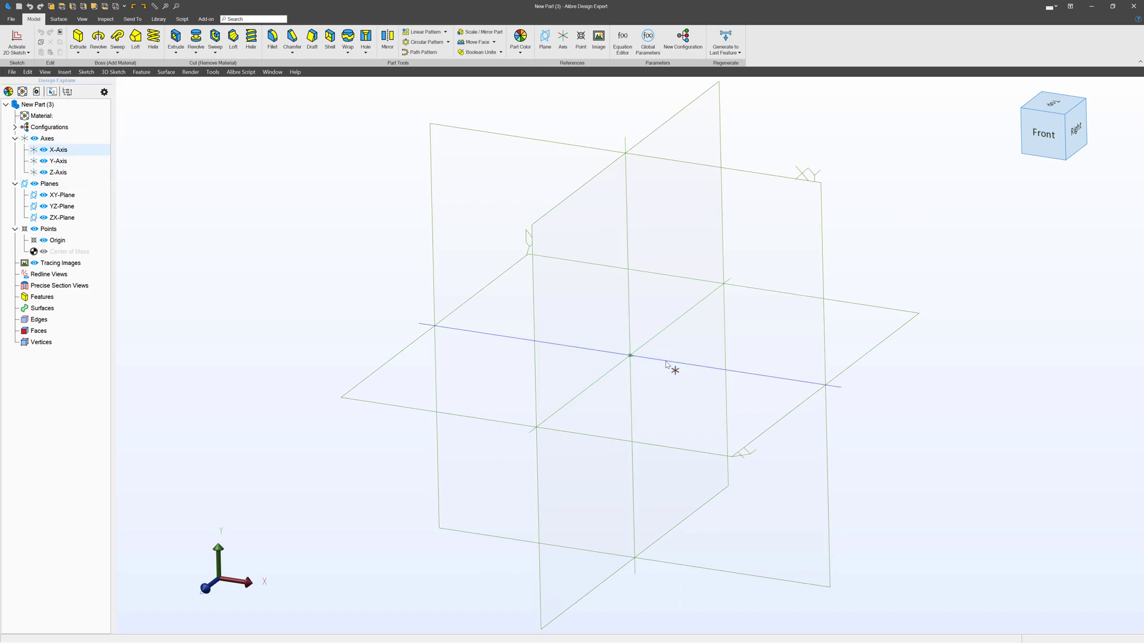
click(667, 365)
click(631, 357)
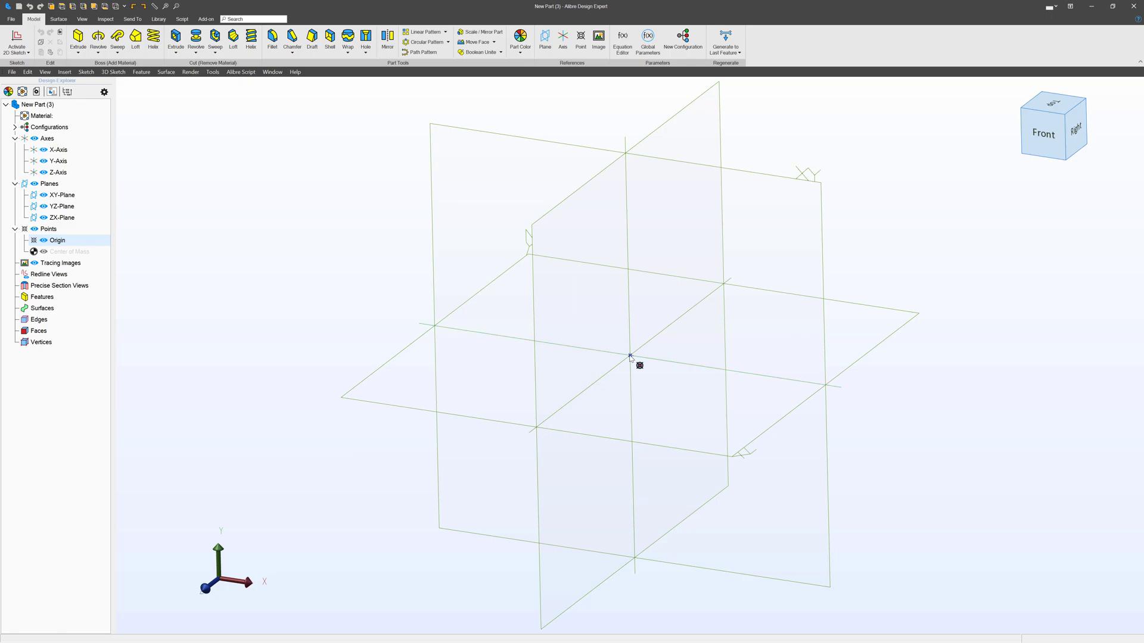
click(75, 150)
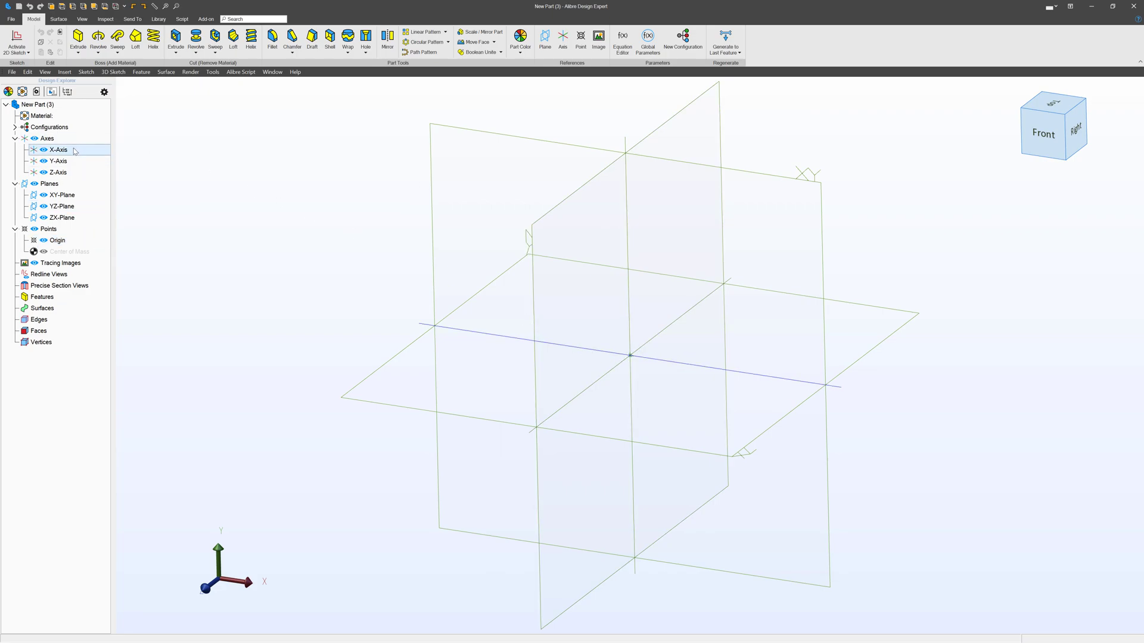
ctrl+click(67, 162)
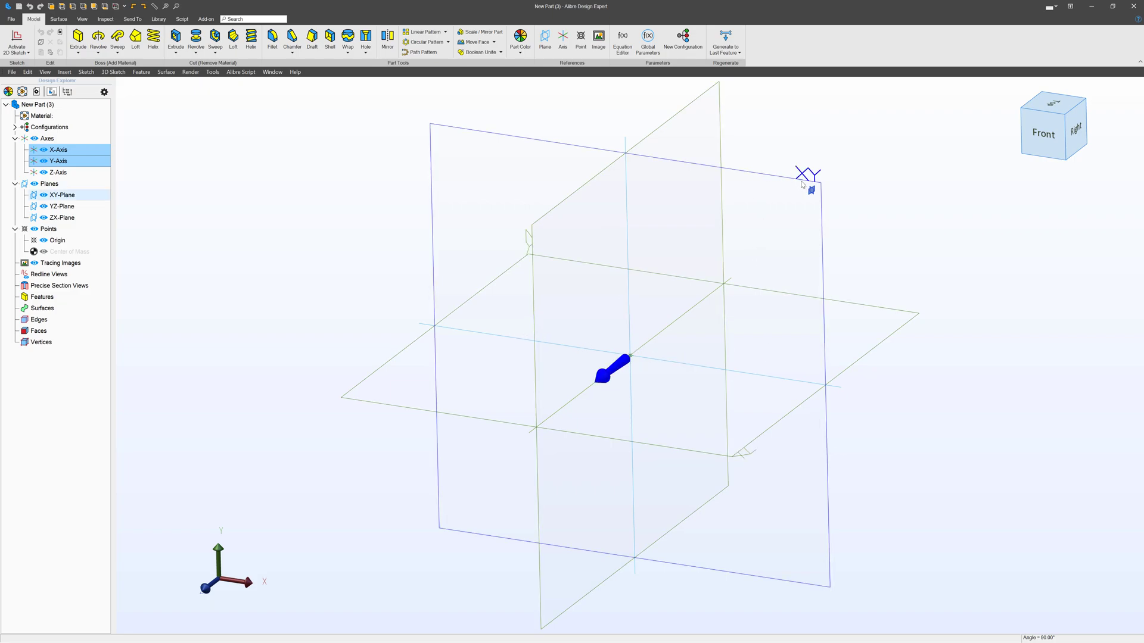
- Measure 90° between the Y and Z axes and the X and Z axes, then select the origin
key(Escape)
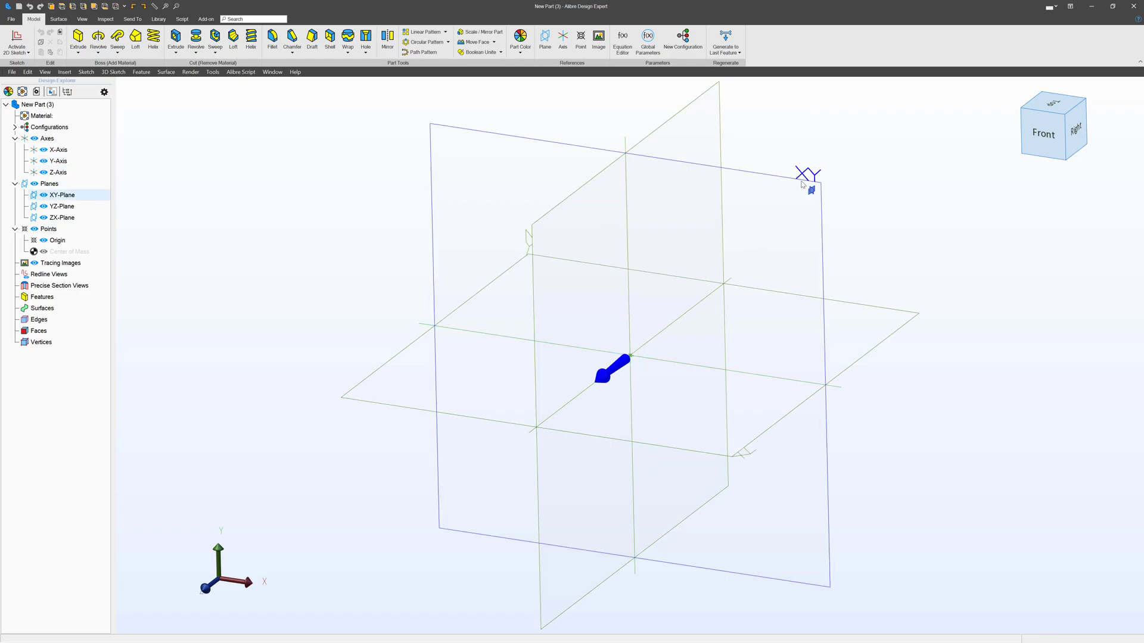
click(62, 162)
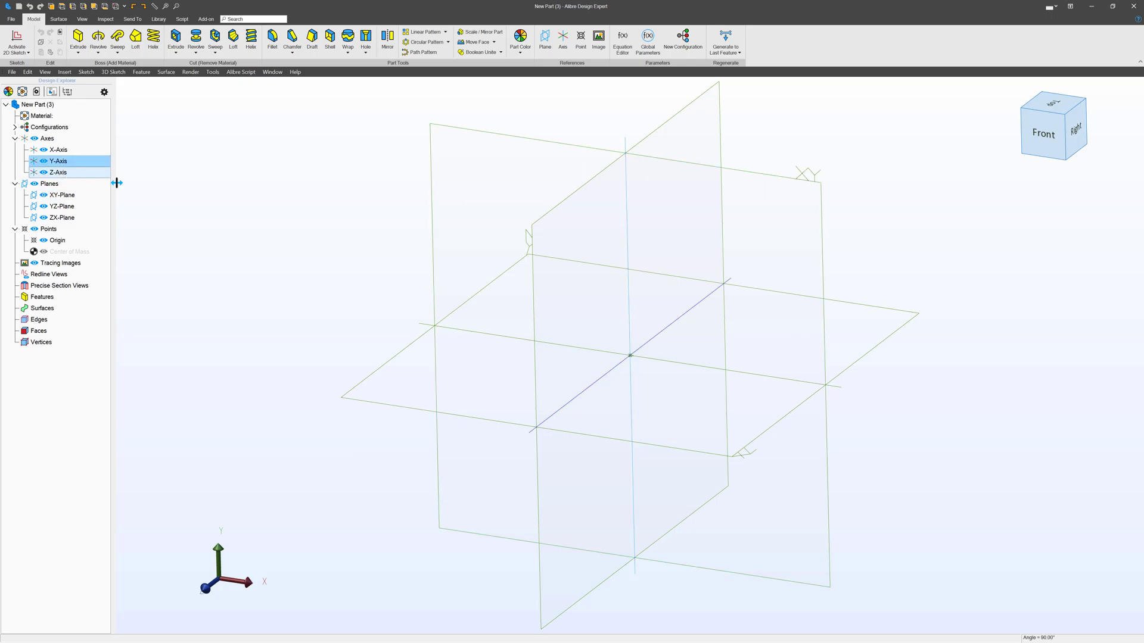
ctrl+click(58, 172)
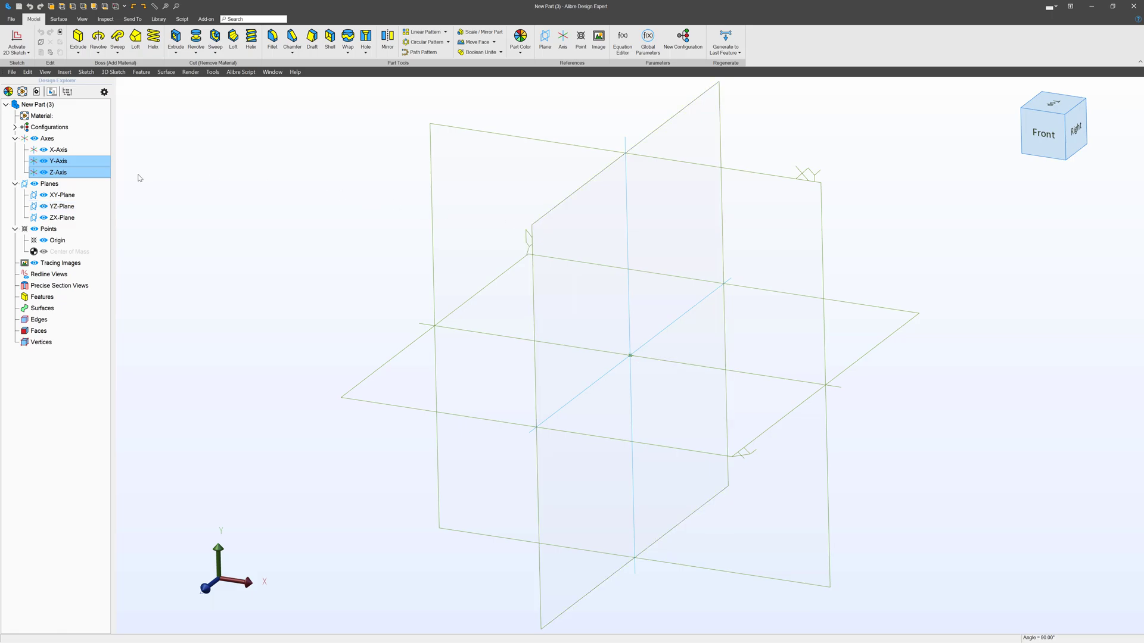
click(58, 149)
ctrl+click(59, 174)
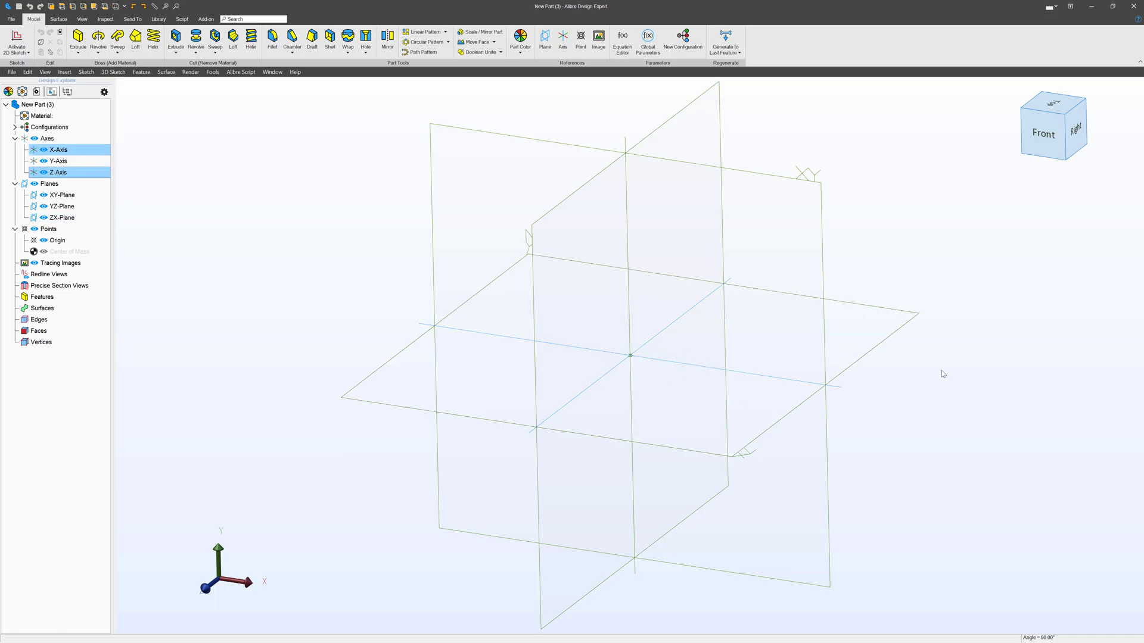
click(904, 404)
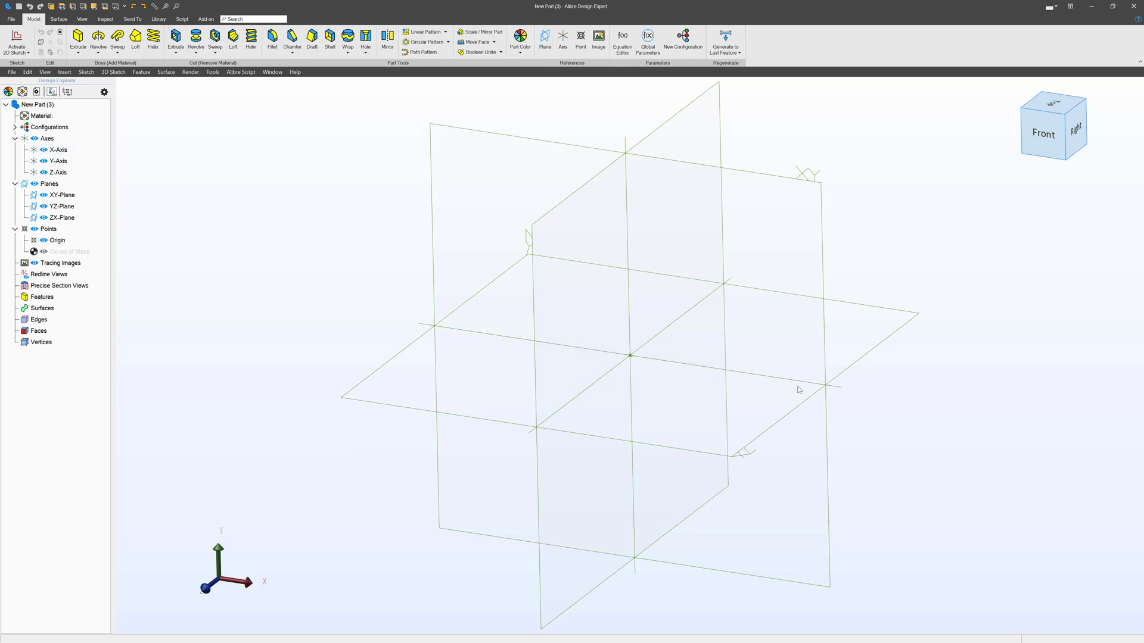
click(631, 356)
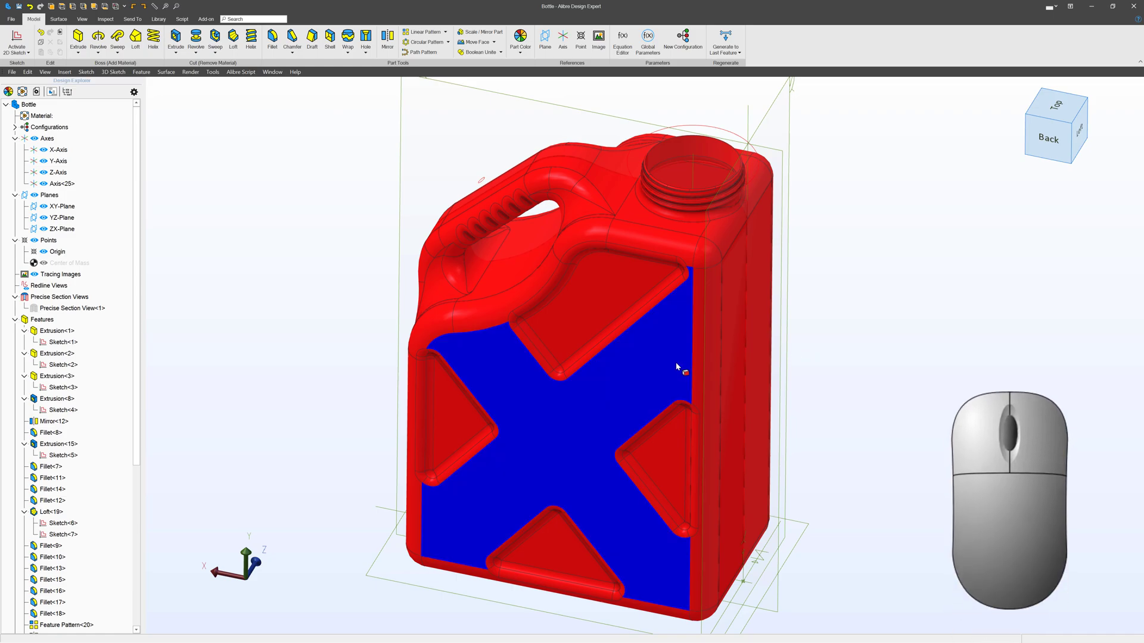
- Zoom in and out and orbit the red jerry-can Bottle part to view it from other angles
scroll(678, 369, down, 2)
scroll(674, 362, down, 2)
scroll(798, 364, up, 6)
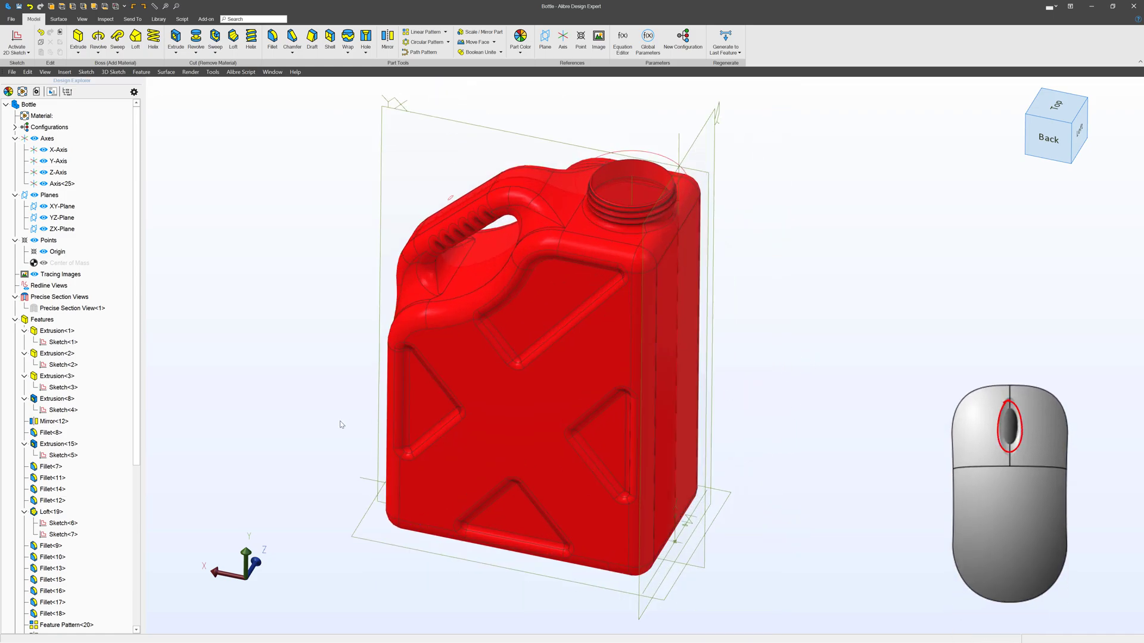
right_drag(848, 419, 853, 388)
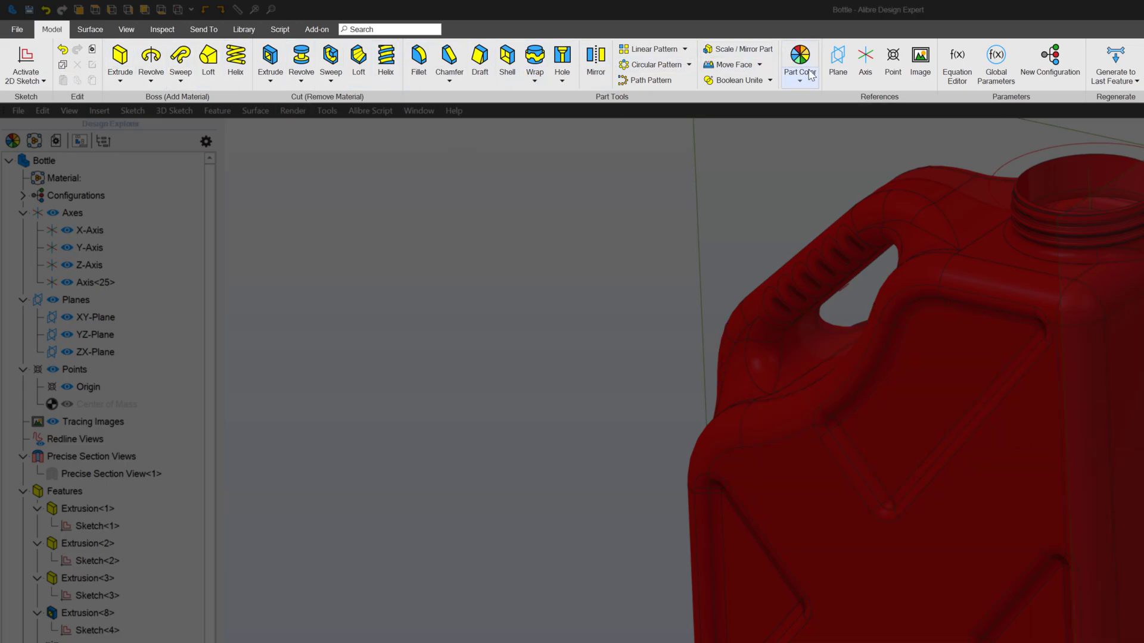
- Start inserting a reference plane, then cancel without adding one to the bottle
click(838, 58)
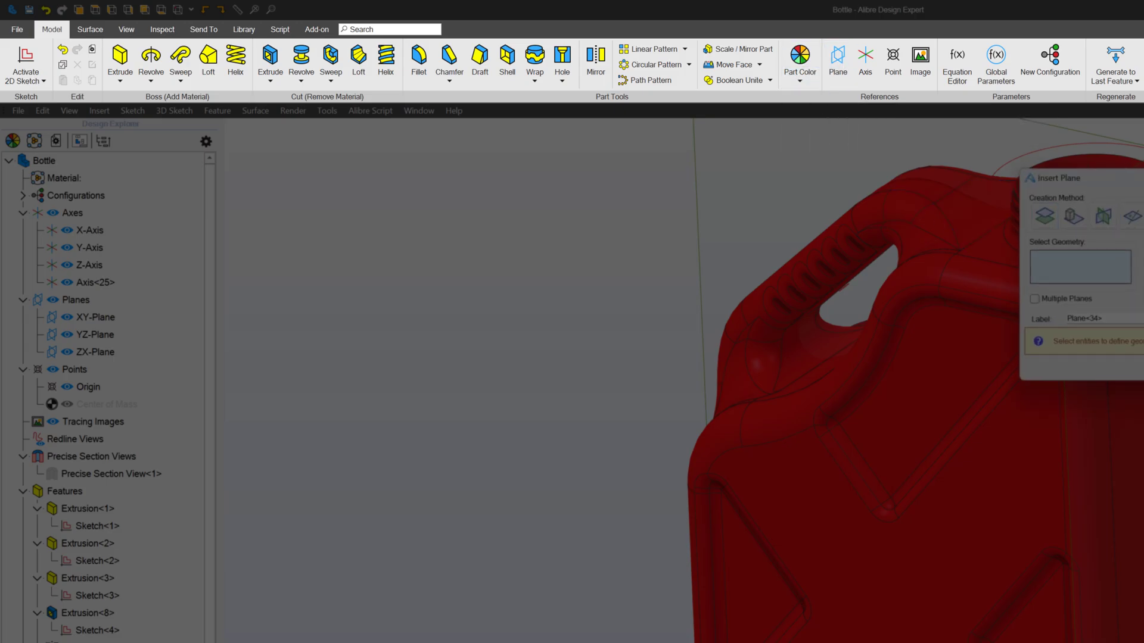
click(904, 73)
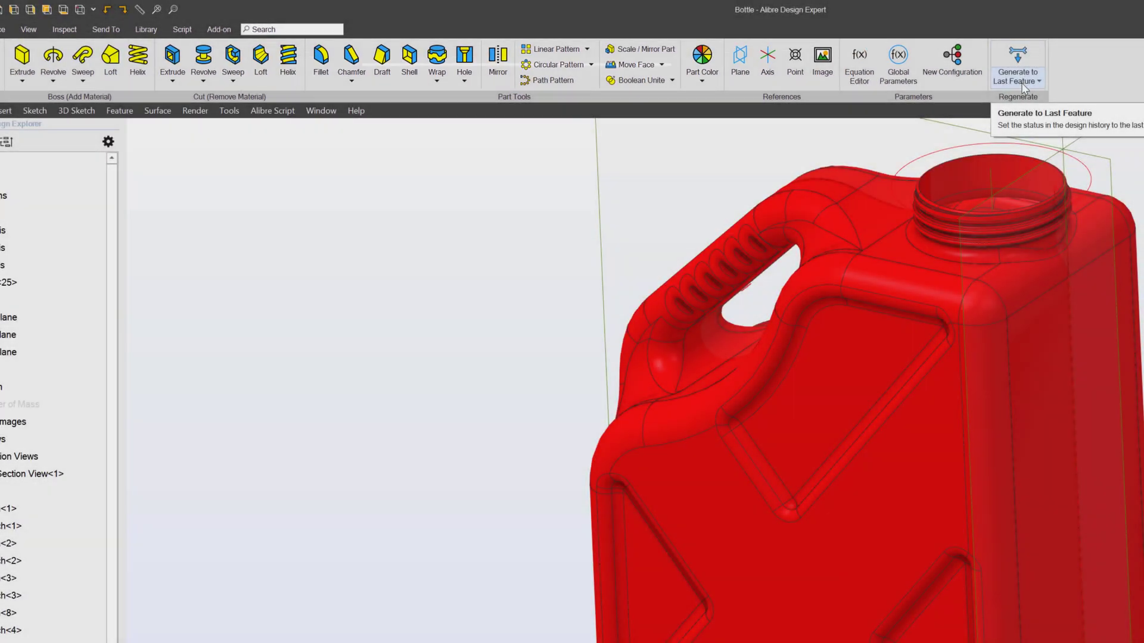
click(1096, 81)
click(1051, 122)
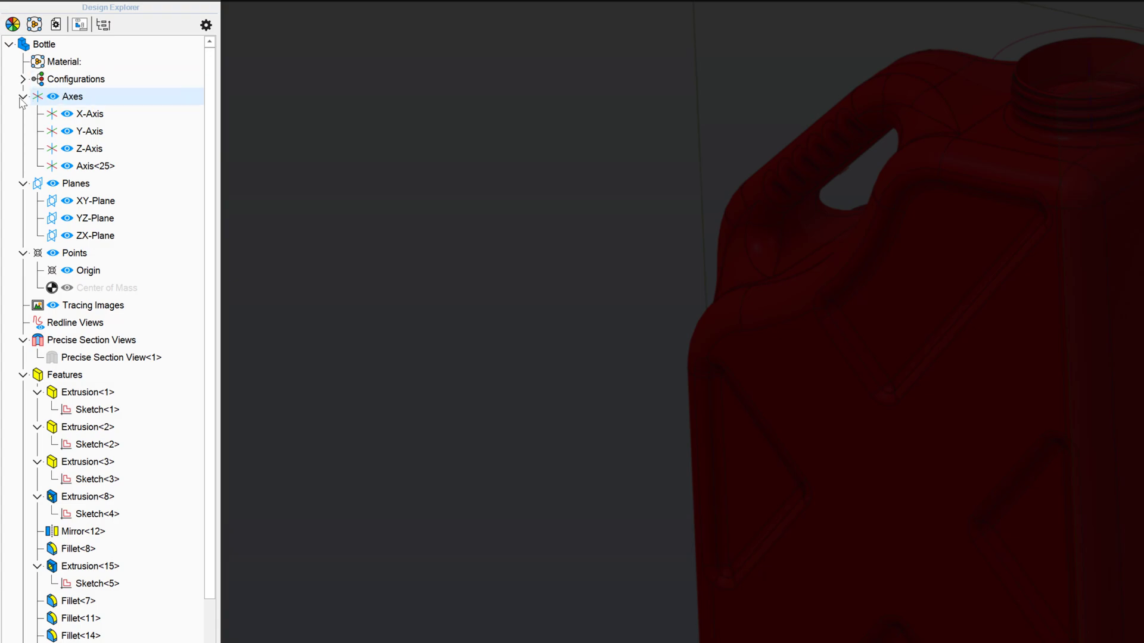
click(89, 114)
click(90, 131)
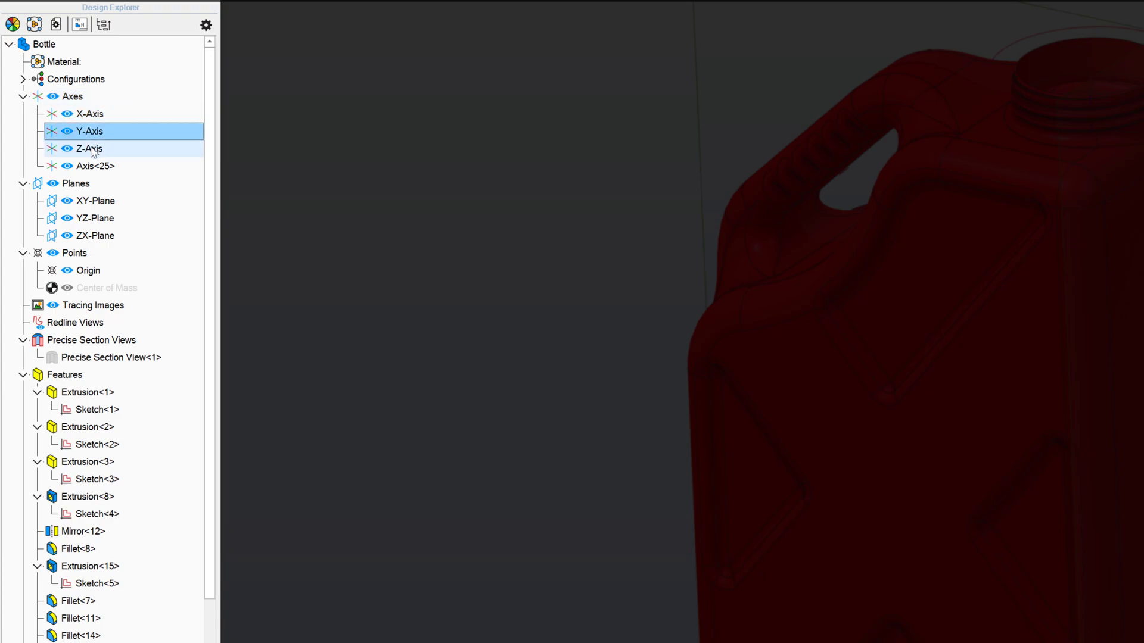
click(90, 149)
click(89, 201)
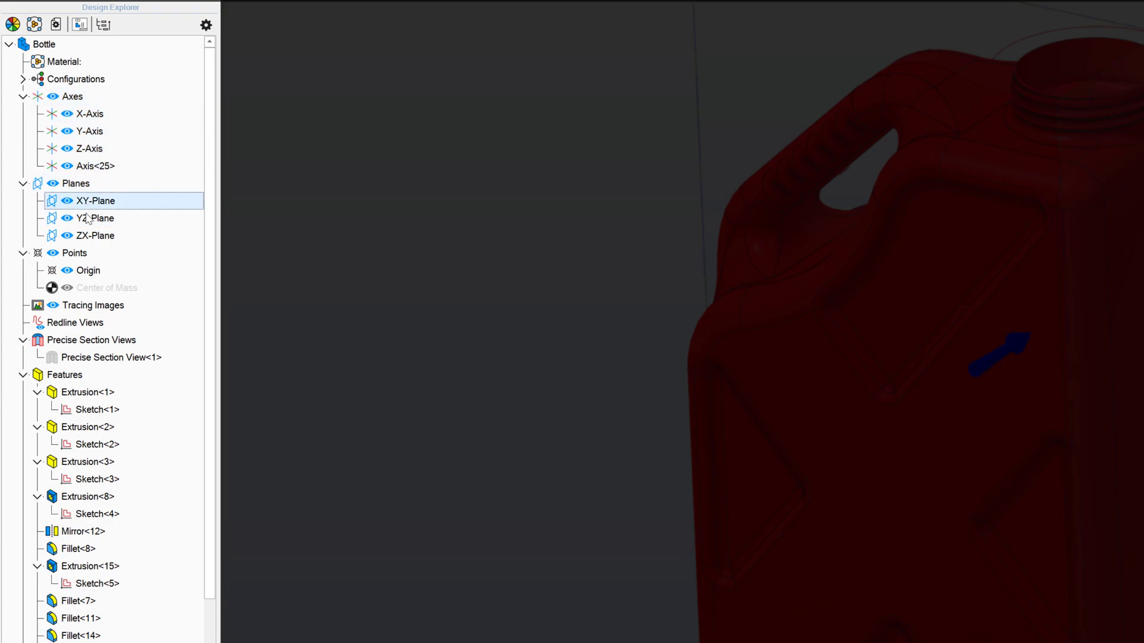
click(89, 219)
click(91, 237)
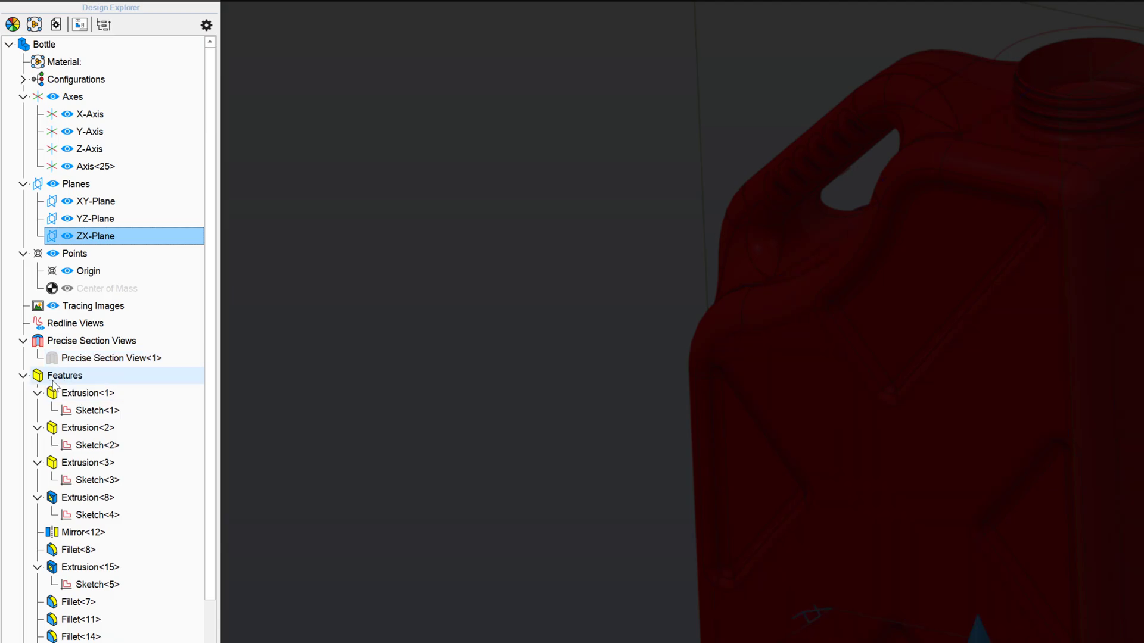
scroll(57, 384, down, 7)
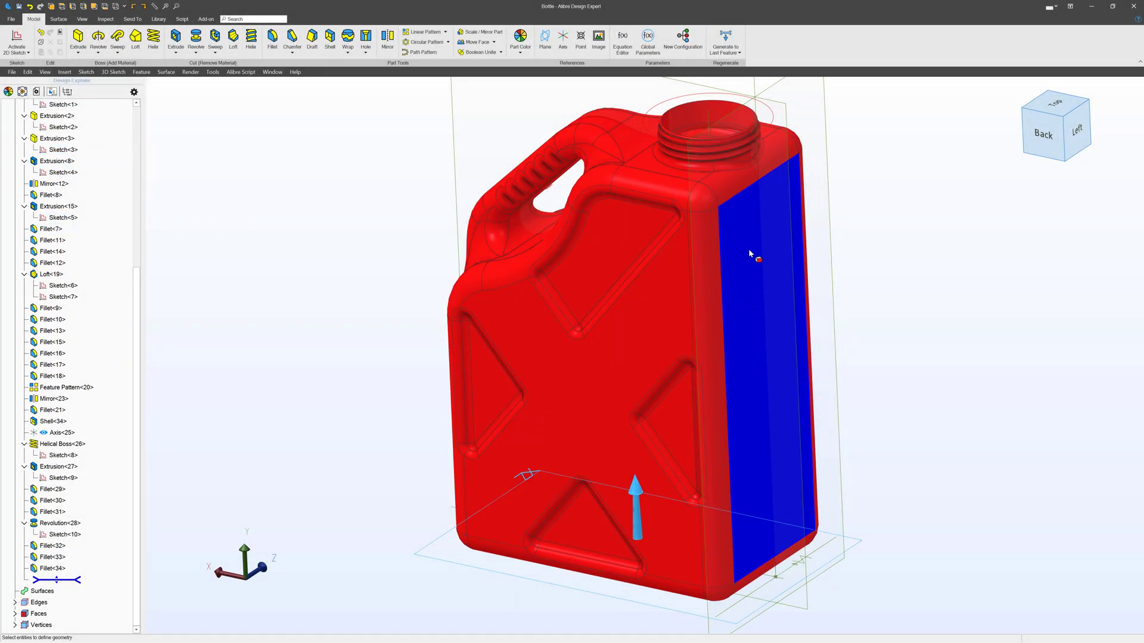
scroll(65, 131, up, 1)
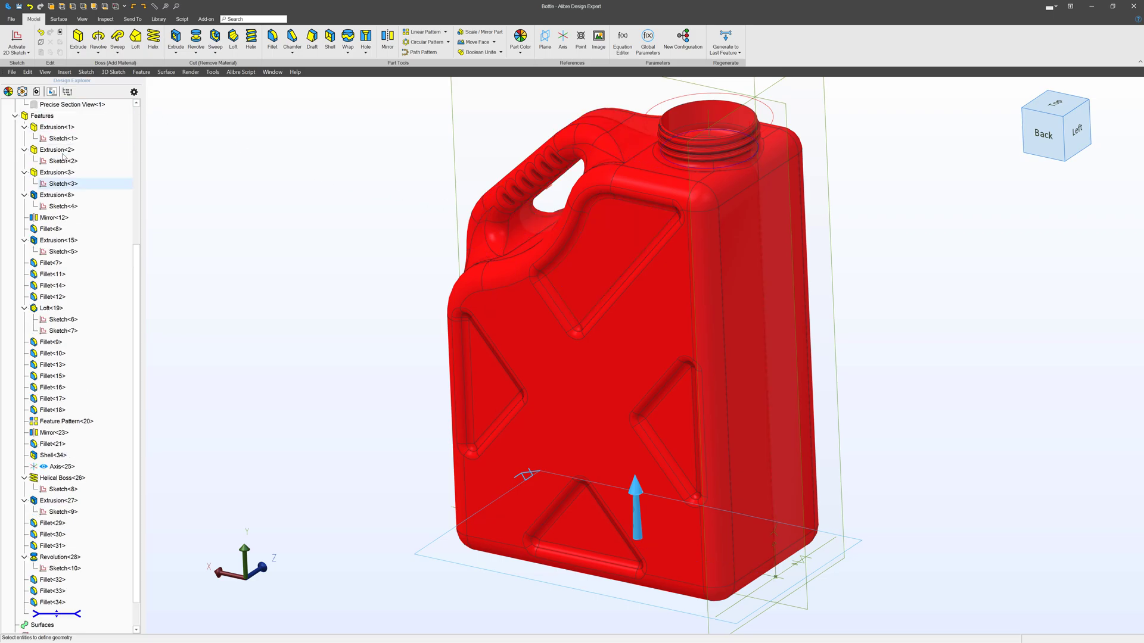
scroll(65, 179, down, 1)
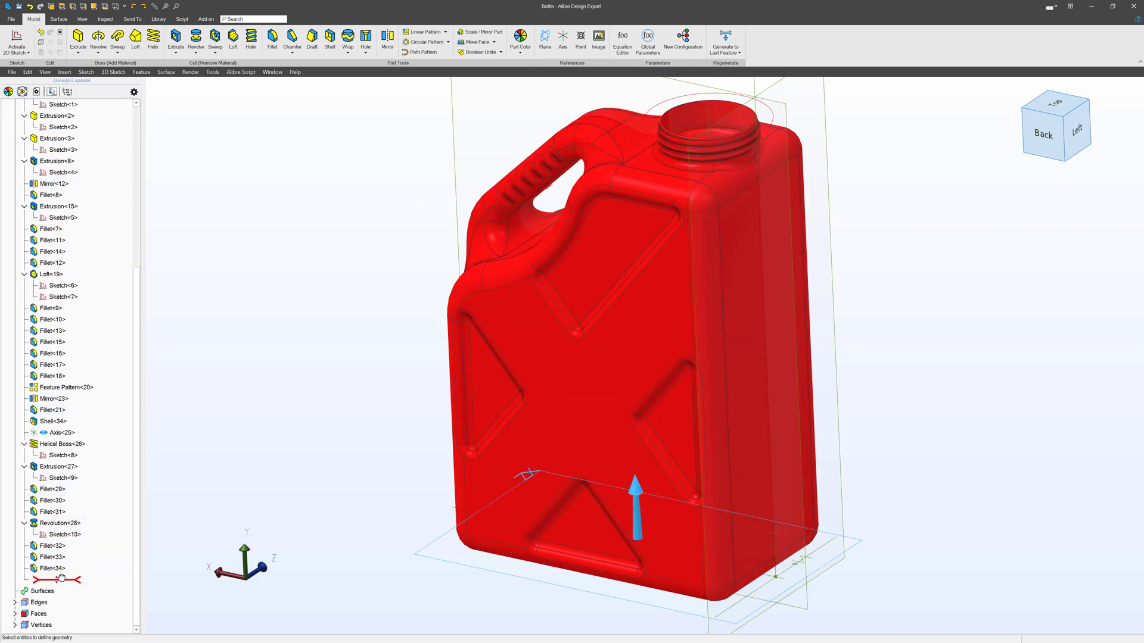
drag(56, 579, 60, 206)
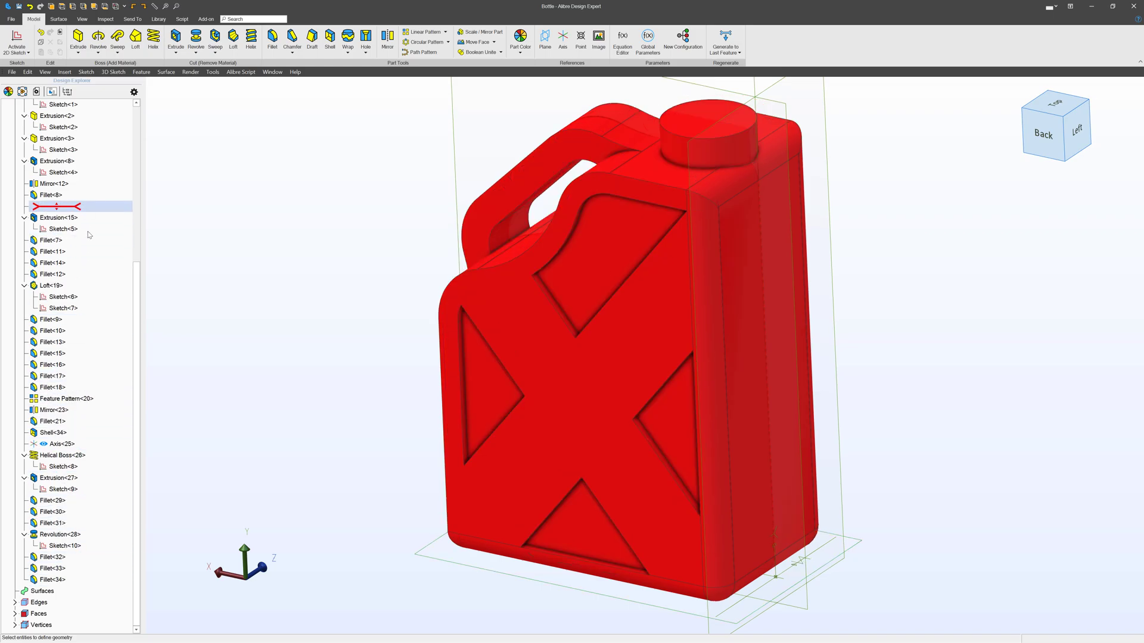
click(291, 304)
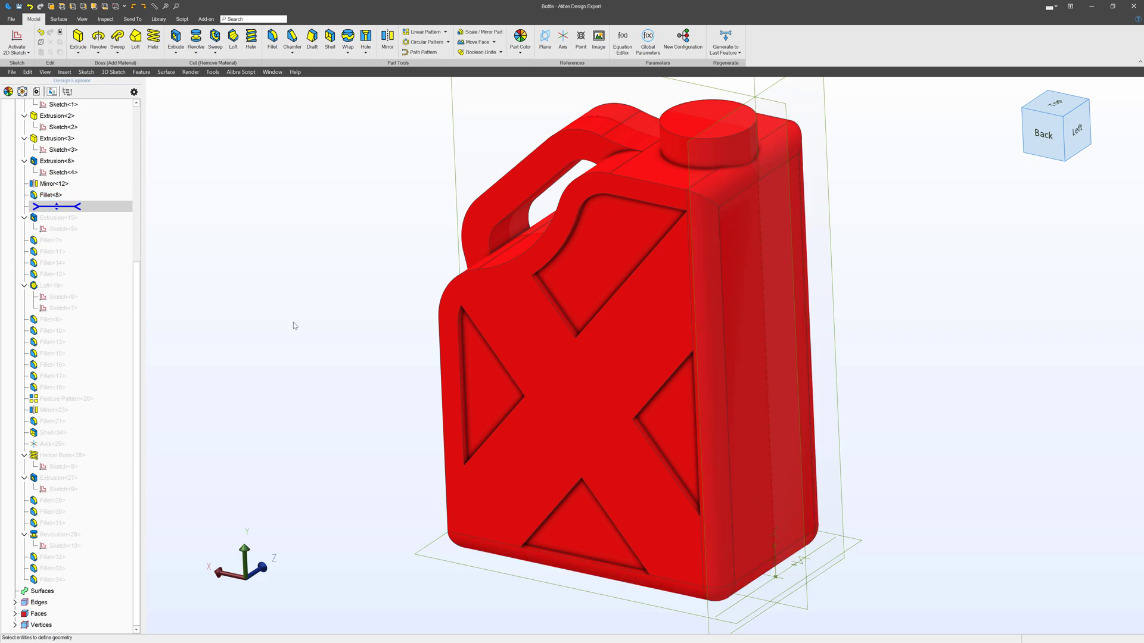
middle_drag(293, 326, 334, 332)
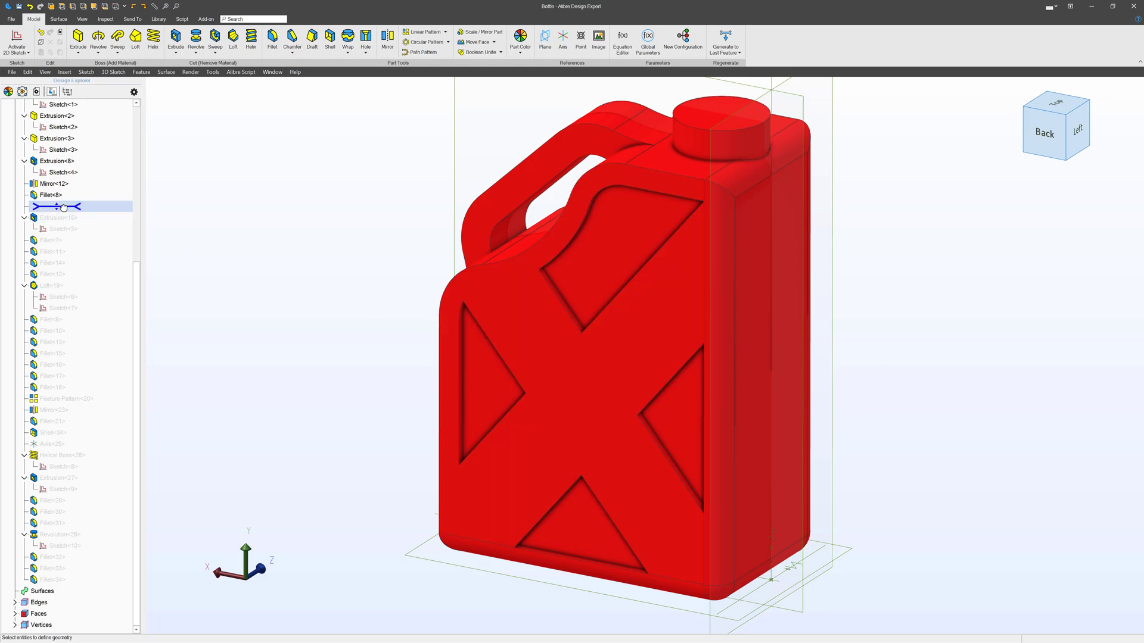
drag(63, 206, 80, 580)
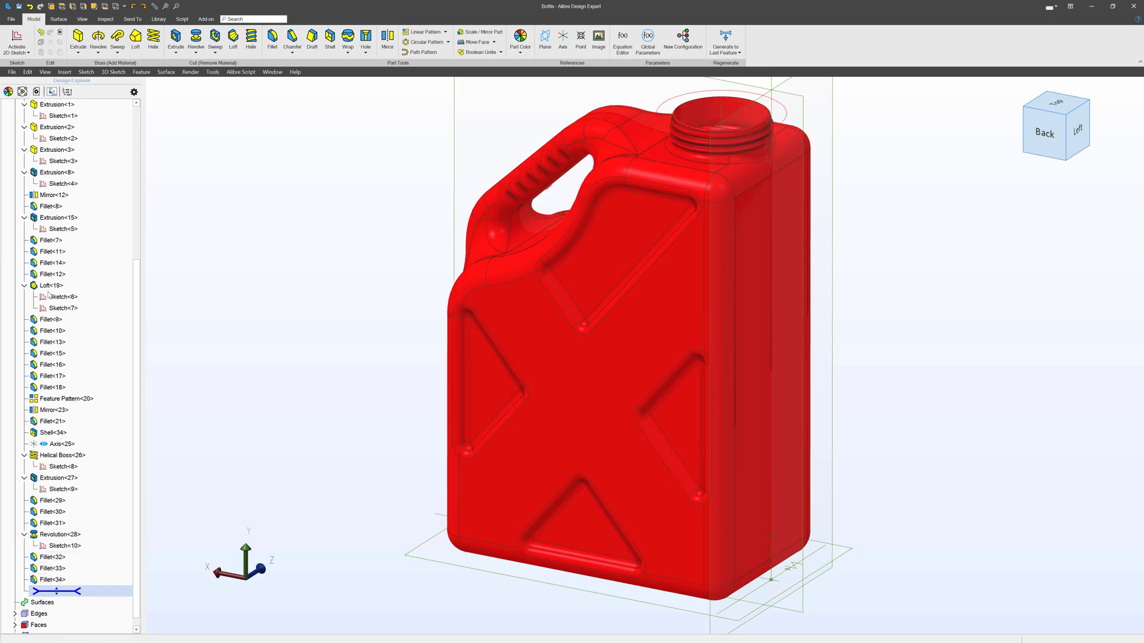
drag(56, 591, 57, 263)
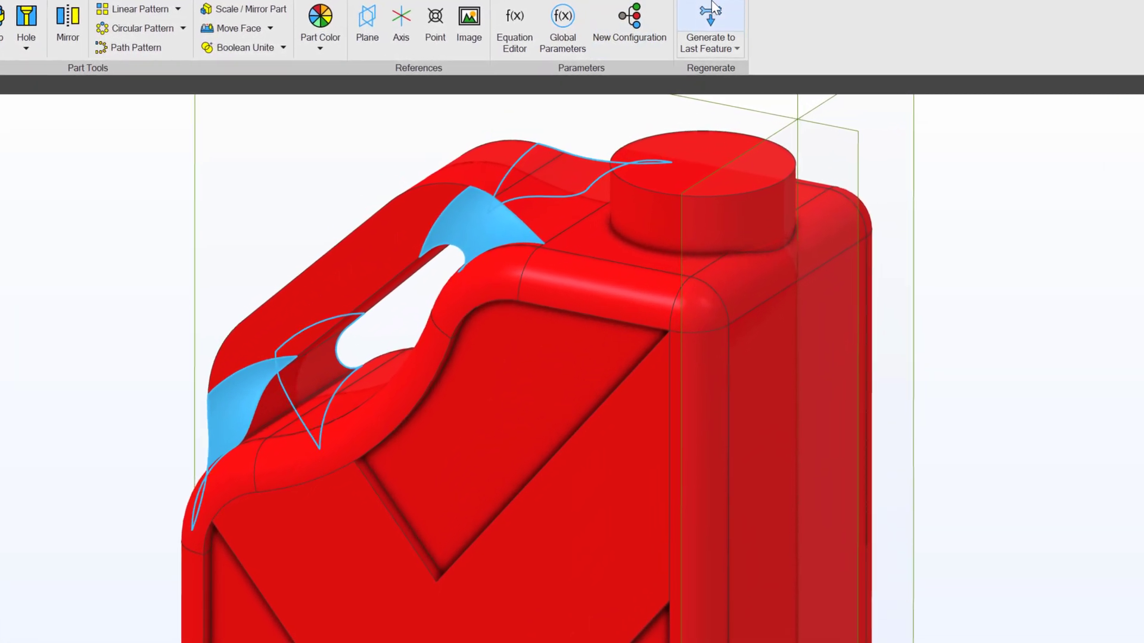
click(710, 18)
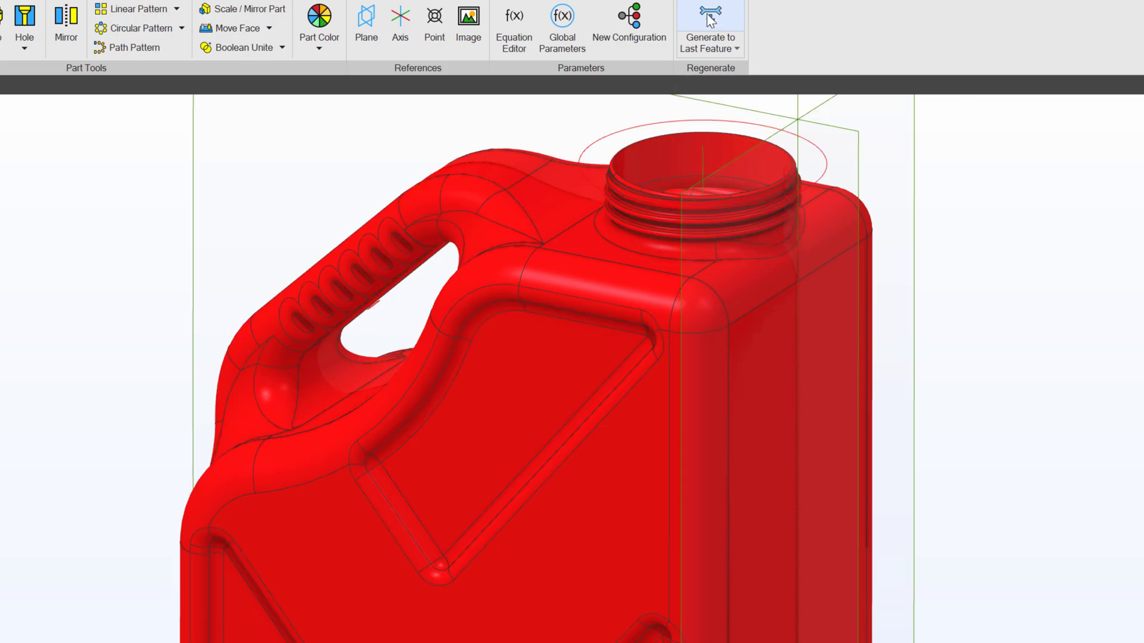
mouse_move(550, 455)
middle_down()
mouse_move(552, 493)
mouse_move(570, 464)
mouse_move(555, 452)
middle_up()
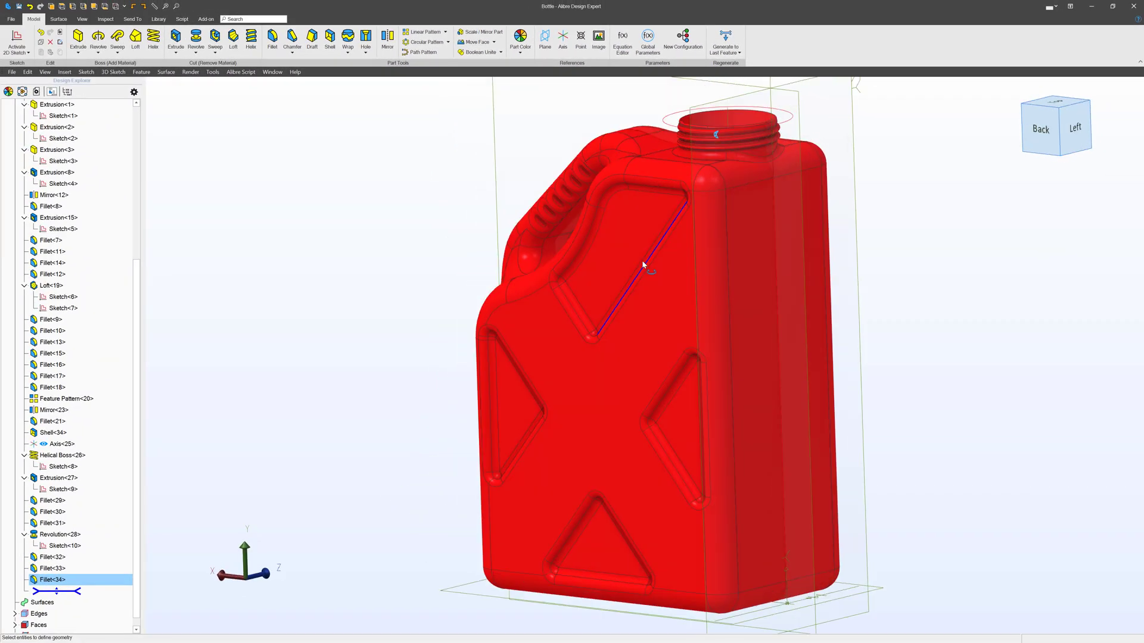
middle_drag(644, 264, 645, 262)
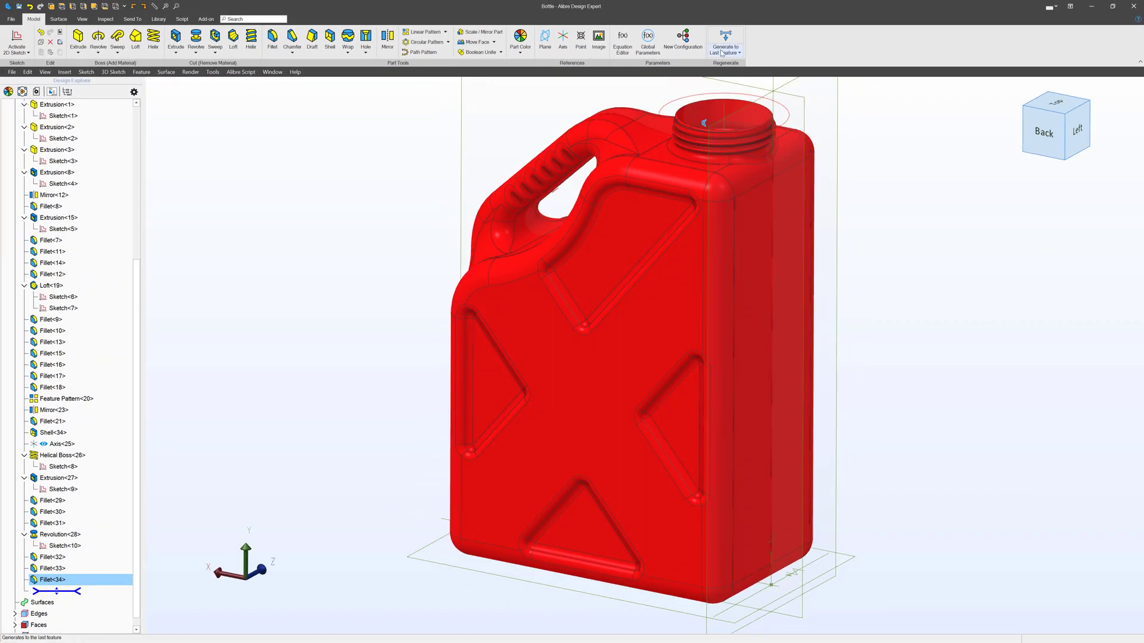